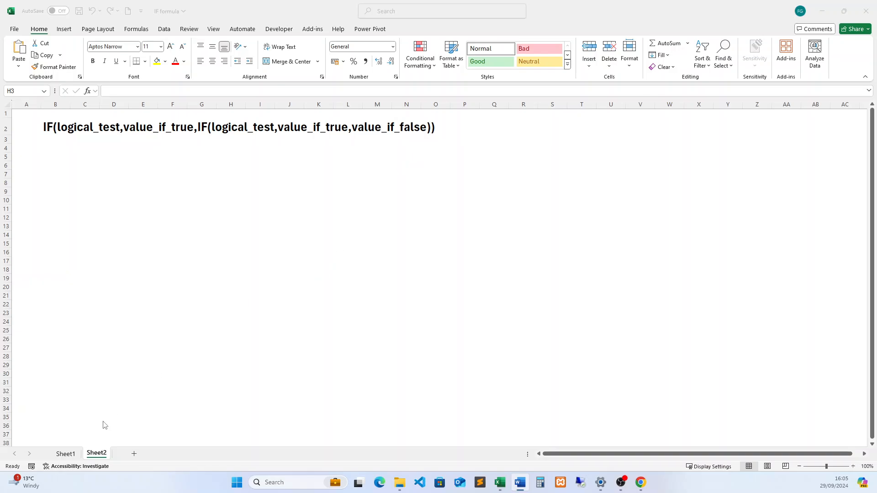
- On Sheet1, start an IF formula in cell C2 with the logical test B2>=90
left_click(65, 453)
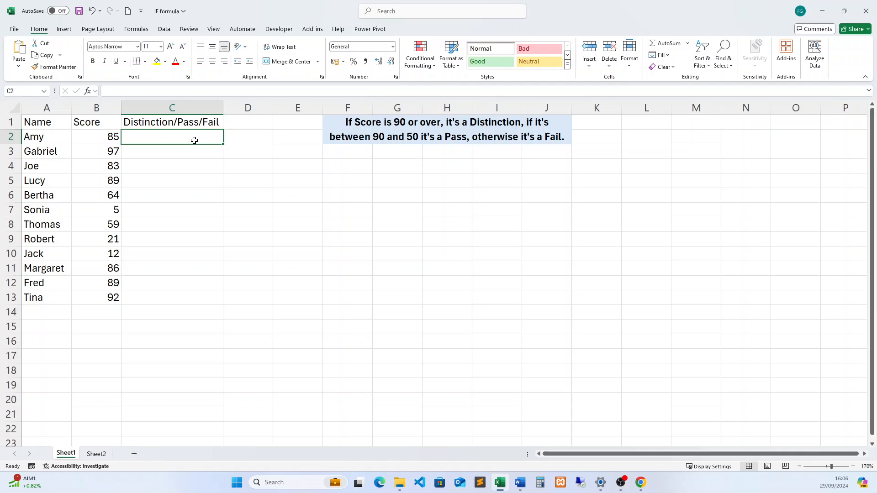
type("=")
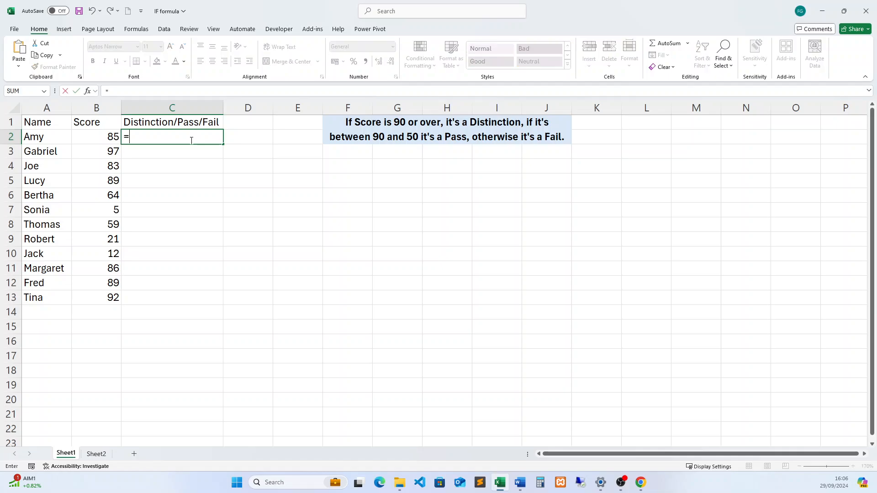
type("if")
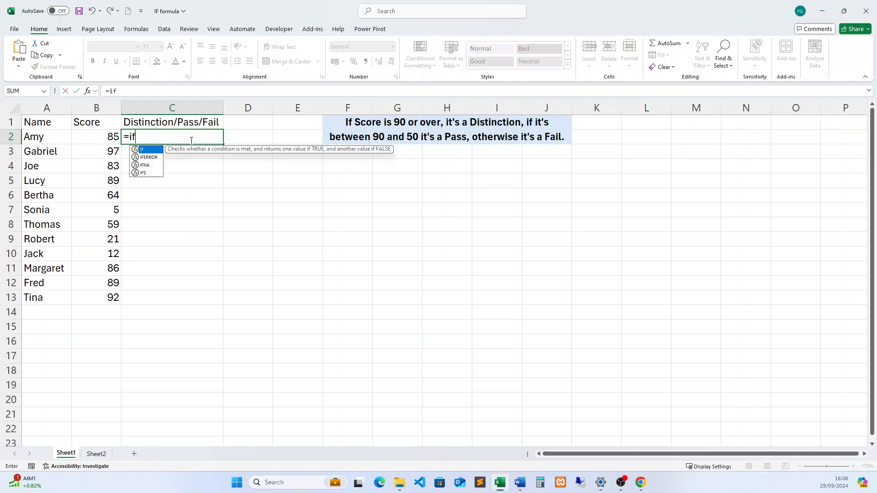
key("Tab")
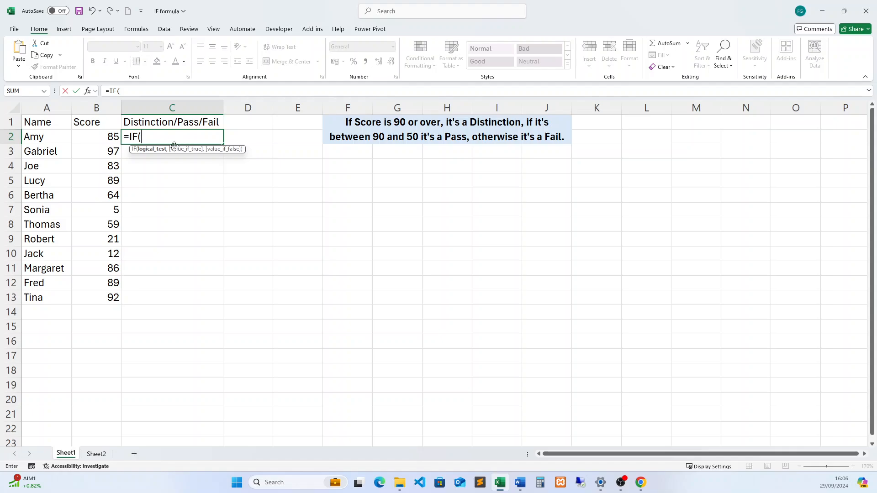
left_click(106, 138)
left_click(146, 89)
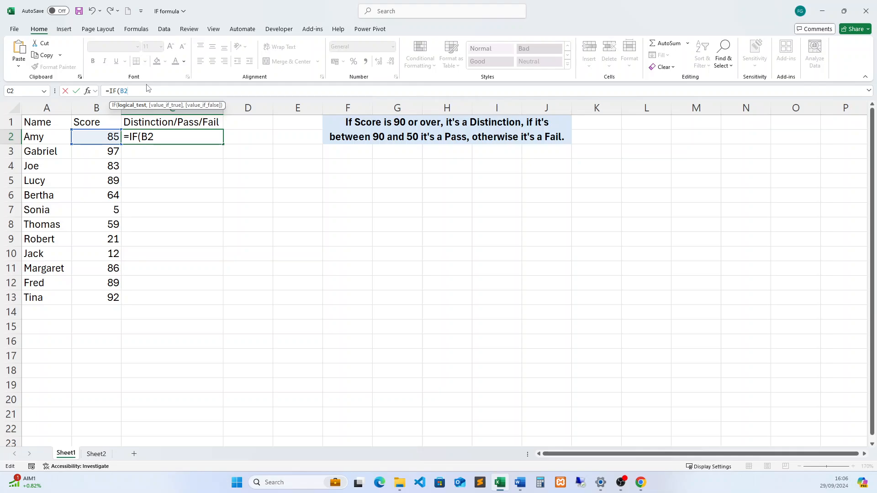
type(">=90,")
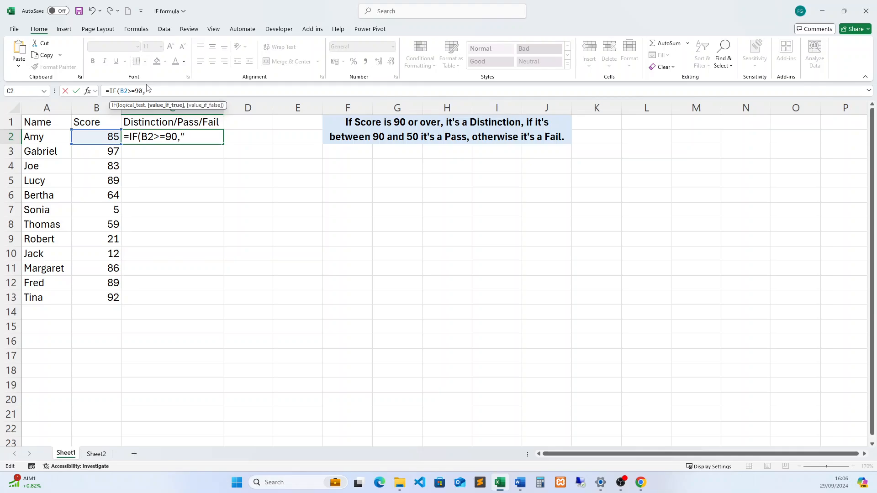
type("\"Disc")
- Continue the C2 formula with "Distinction as the value if true, without a closing quotation mark, and begin a nested if
key("BackSpace")
type("tinction,")
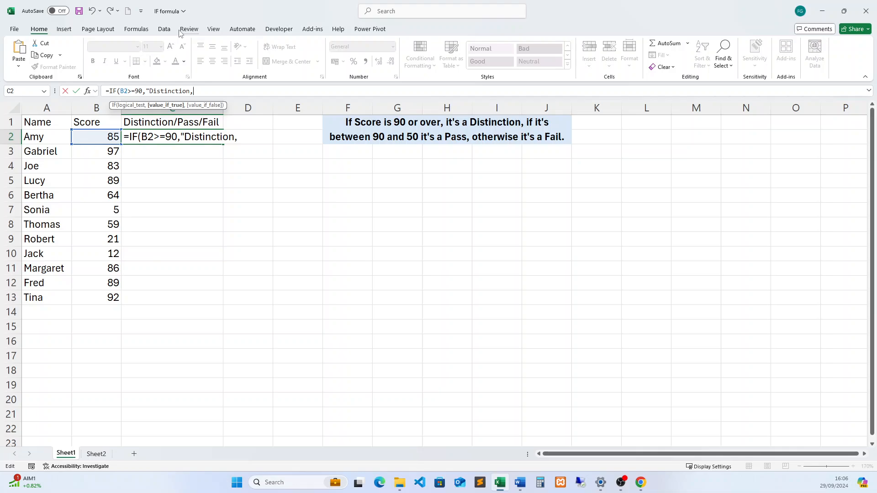
type("if")
key("Return")
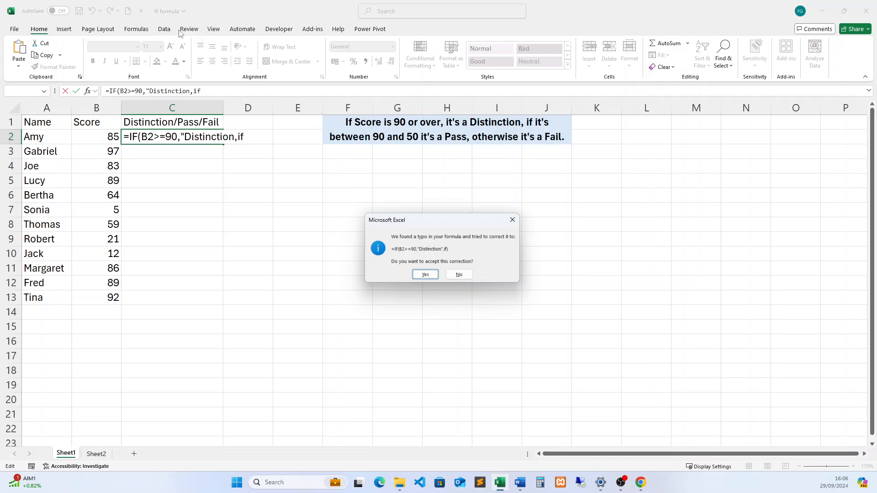
left_click(512, 220)
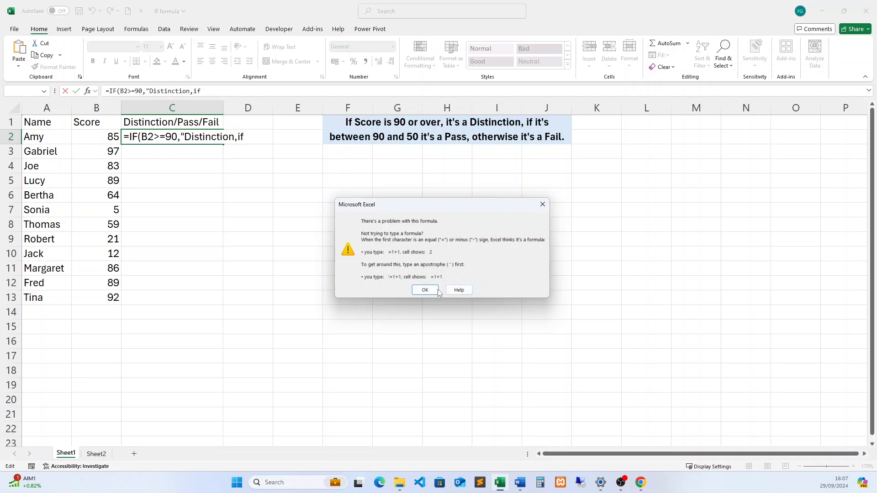
left_click(543, 204)
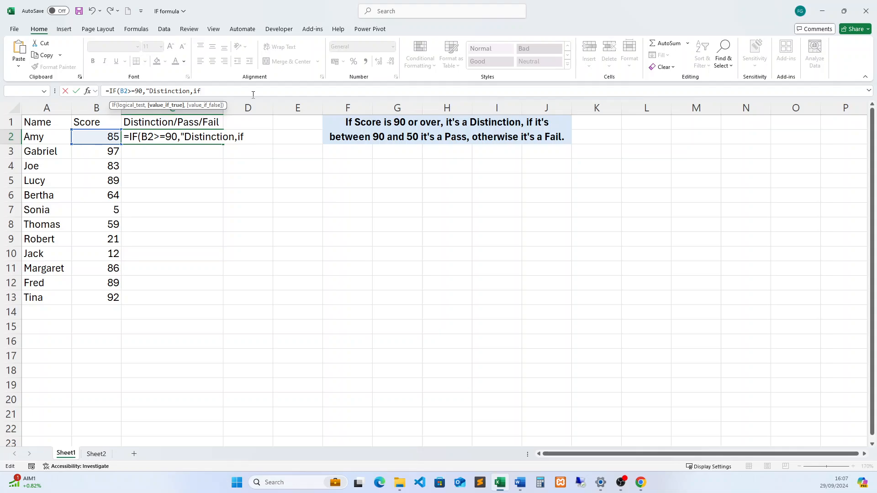
- Give the nested IF the logical test B2>=50 and "Pass" as its value if true
type("(")
left_click(102, 139)
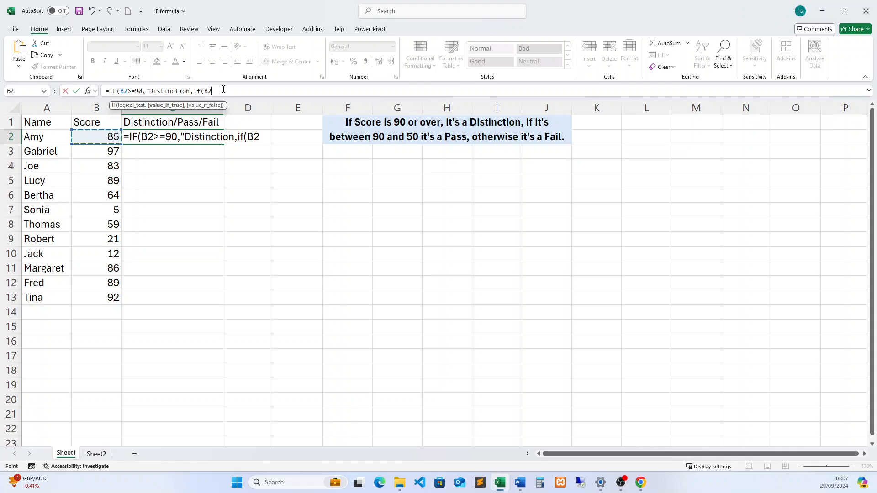
type(">=")
type("50,")
type("P")
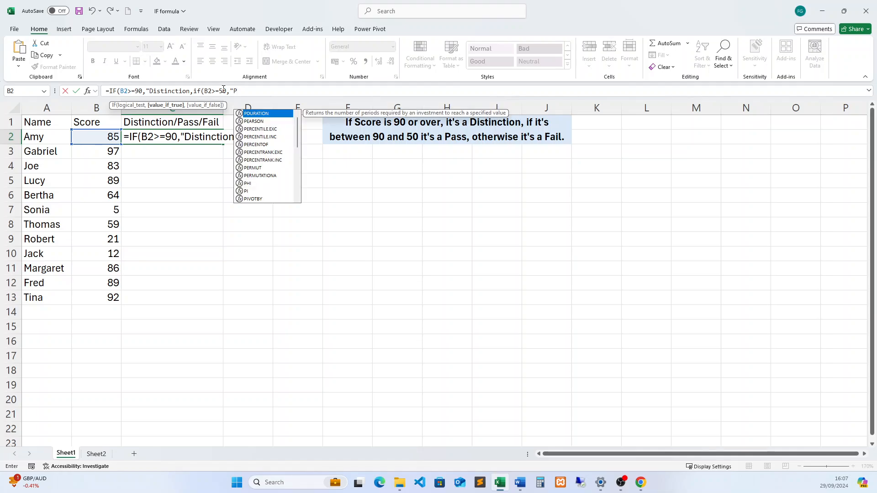
type("ass")
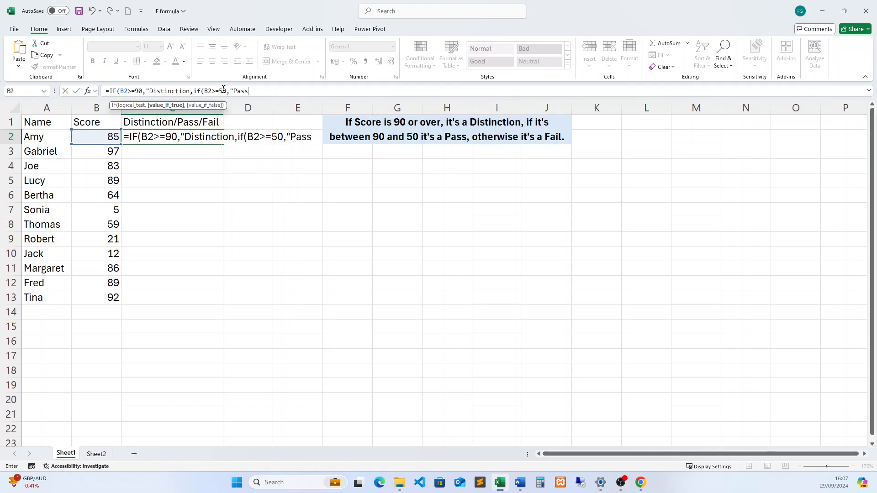
type("\",\"")
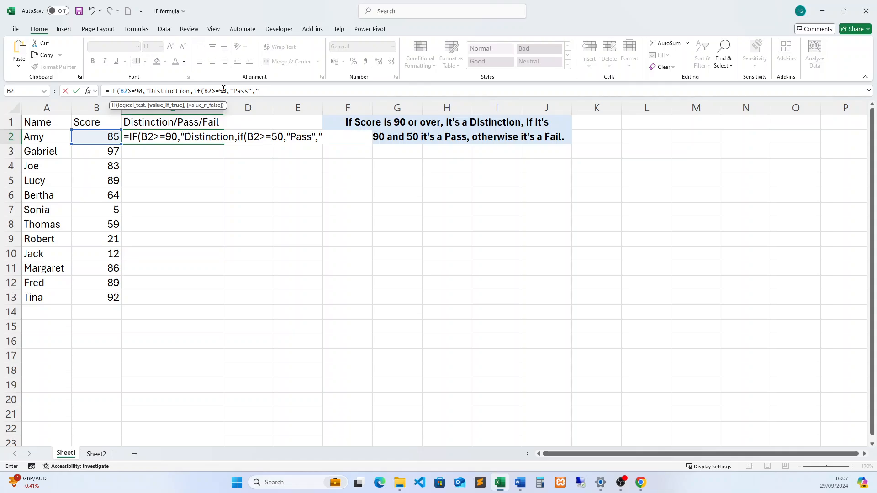
type("Fail\"))")
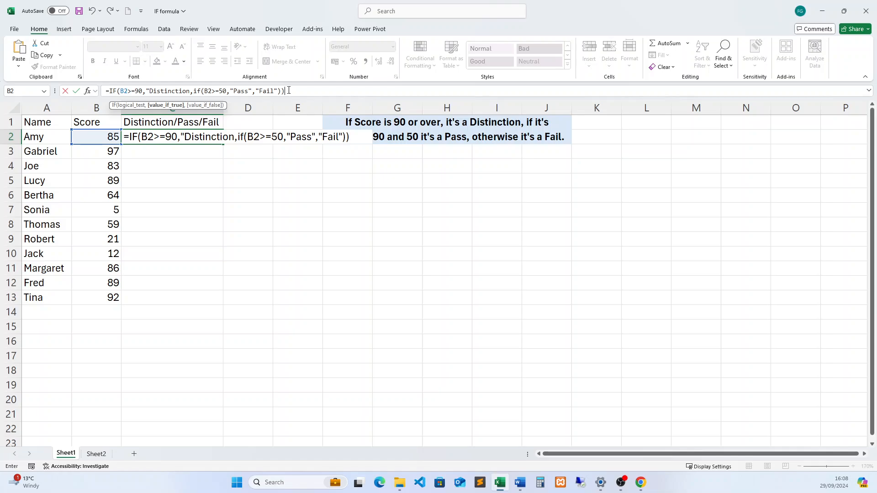
- Add "Fail" as the nested IF's value if false, close both parentheses and try to enter the formula
key("Return")
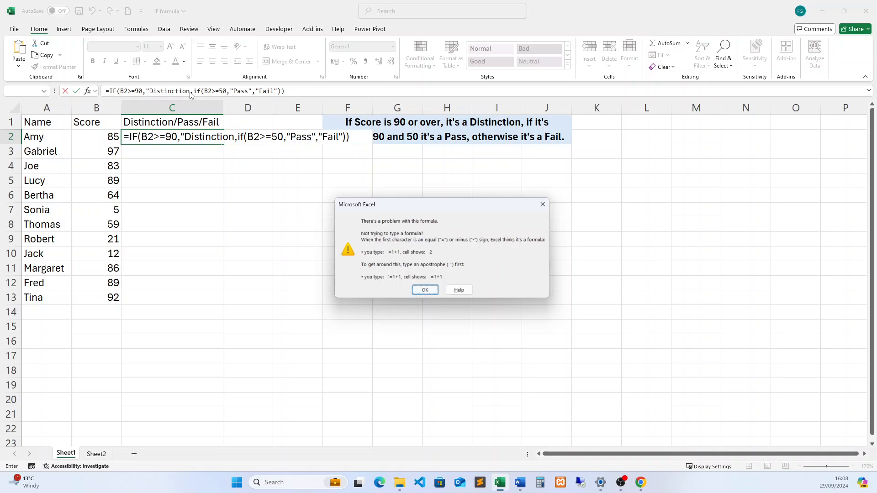
left_click(425, 290)
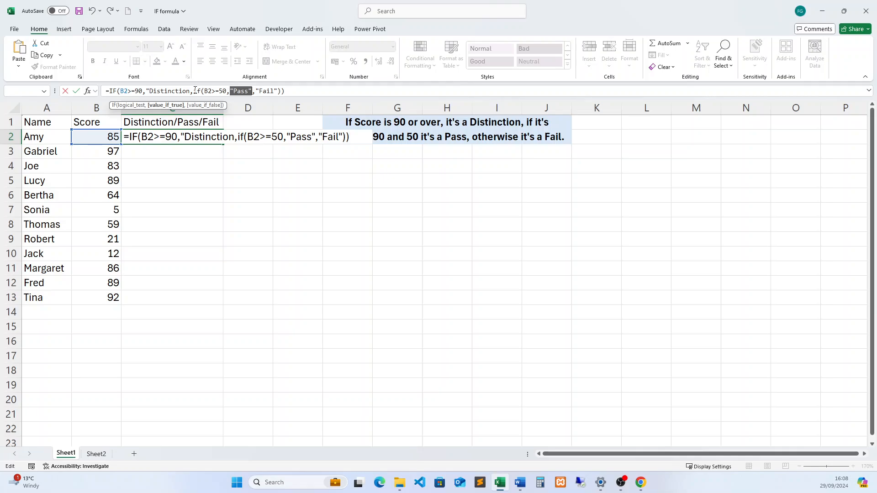
- Insert the missing closing quotation mark after Distinction in the C2 formula and enter it
left_click(191, 91)
type("\"")
left_click(322, 94)
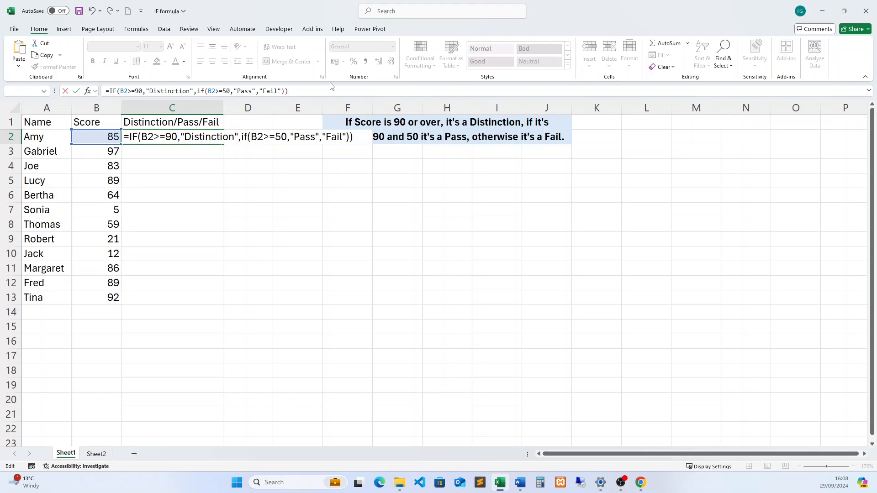
key("Return")
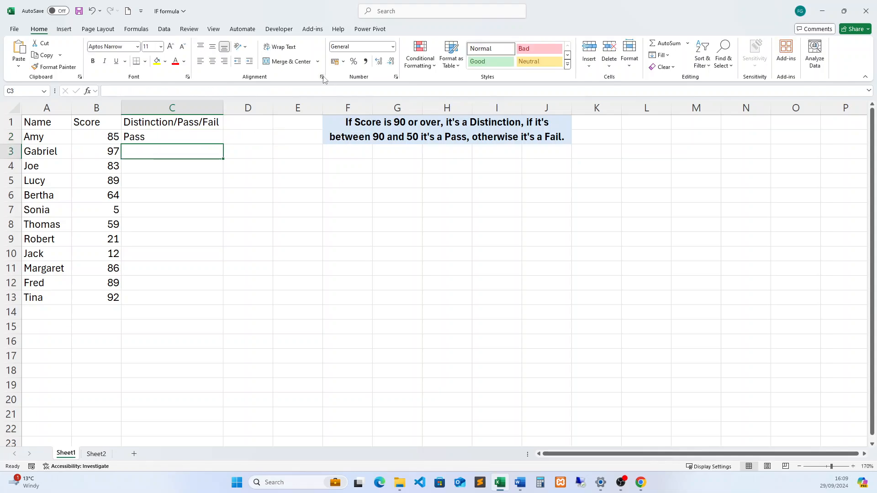
- Fill the nested IF formula from C2 down through C13
left_click(203, 136)
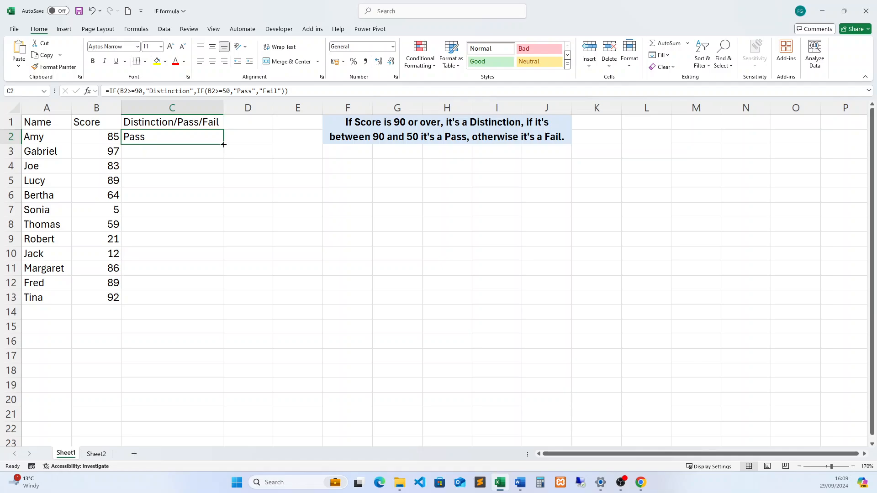
left_click_drag(223, 145, 210, 299)
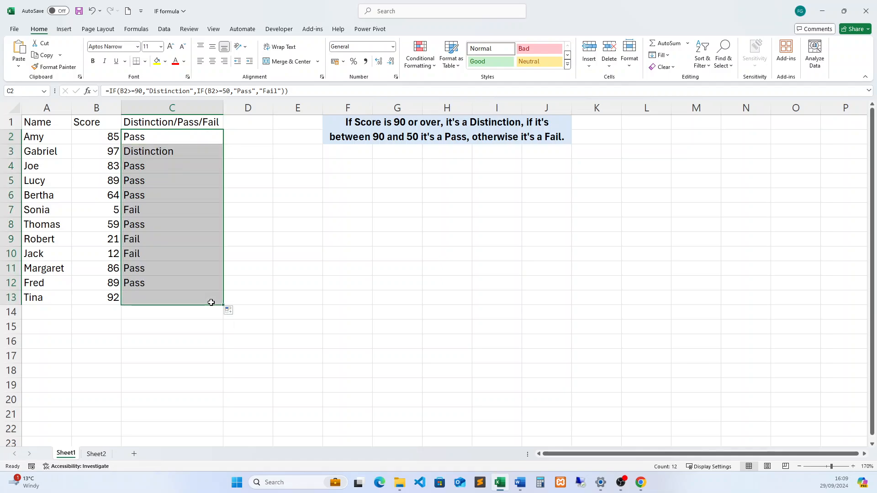